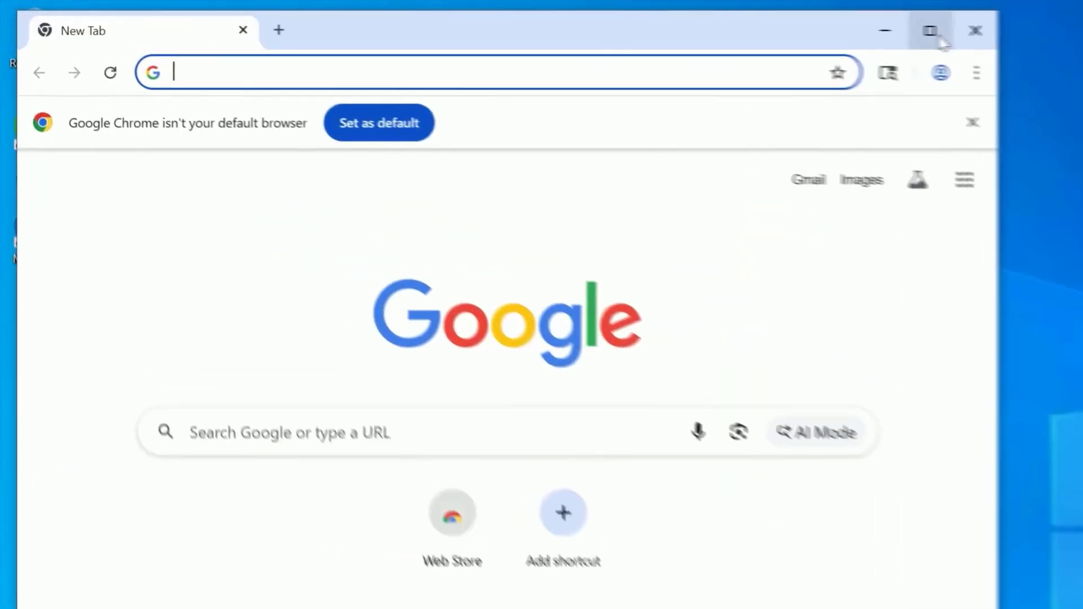
# - Search 'windows 11 iso' and open Microsoft's Download Windows 11 page
pyautogui.write('windows')
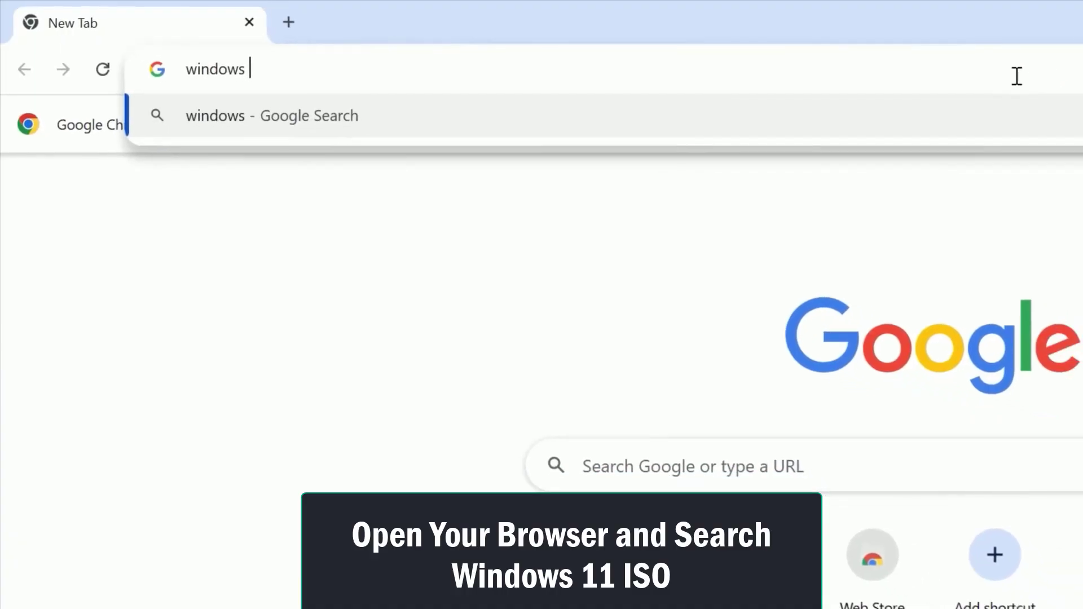
pyautogui.write(' 11 iso')
pyautogui.press('Return')
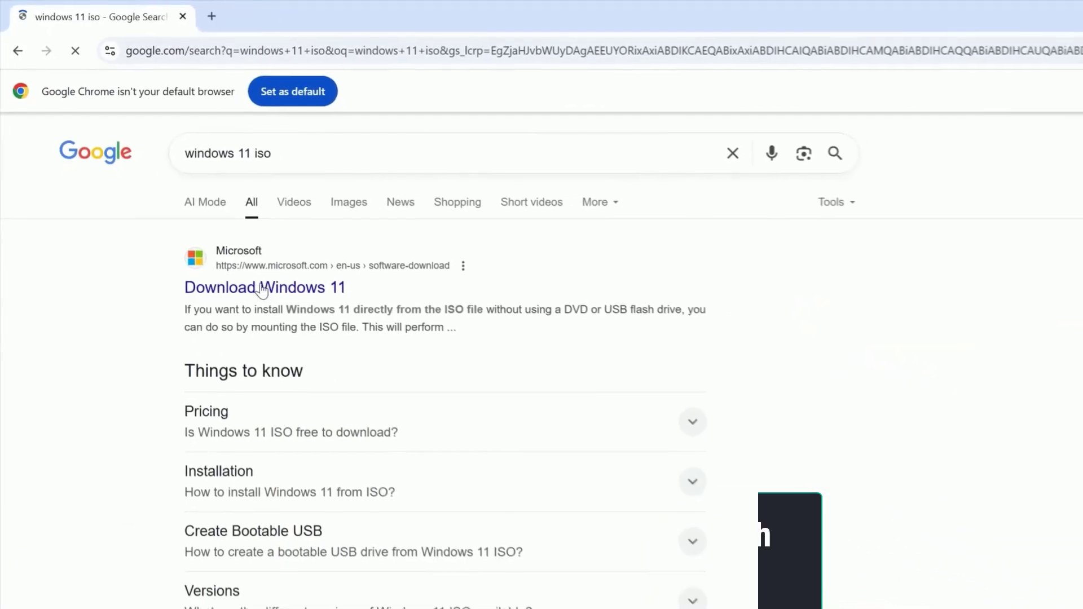
pyautogui.click(261, 288)
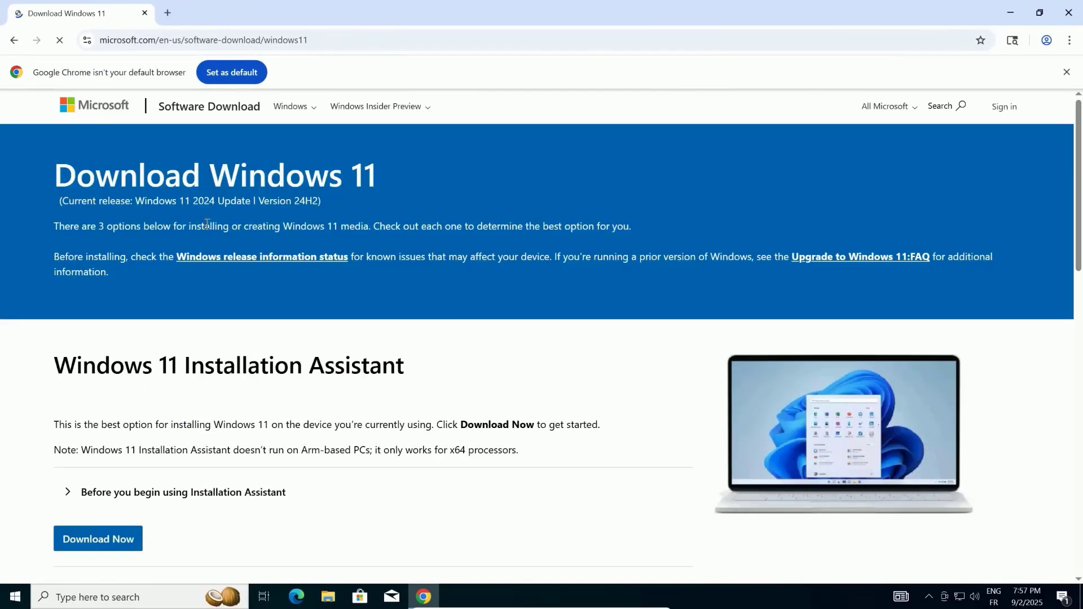
# - Under Disk Image (ISO), select 'Windows 11 (multi-edition ISO for x64 devices)'
pyautogui.scroll(-5, 234, 215)
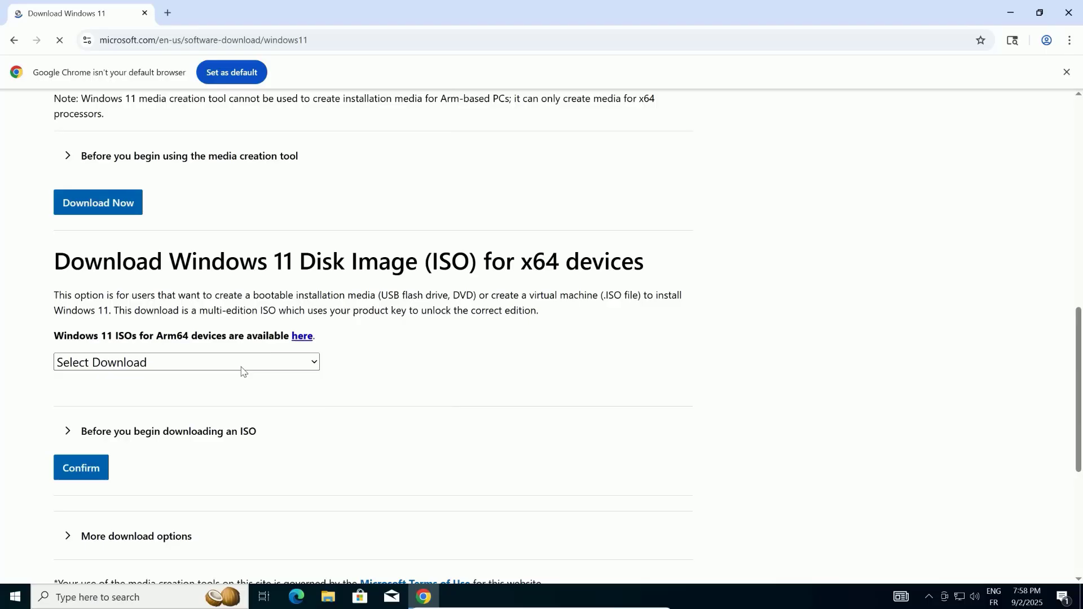
pyautogui.click(242, 366)
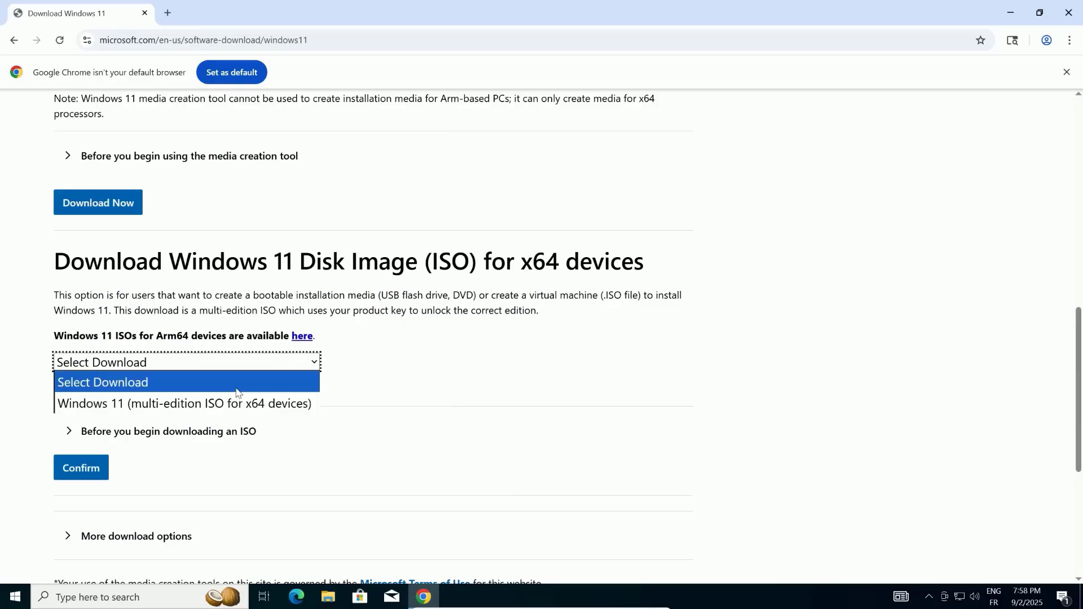
pyautogui.click(212, 408)
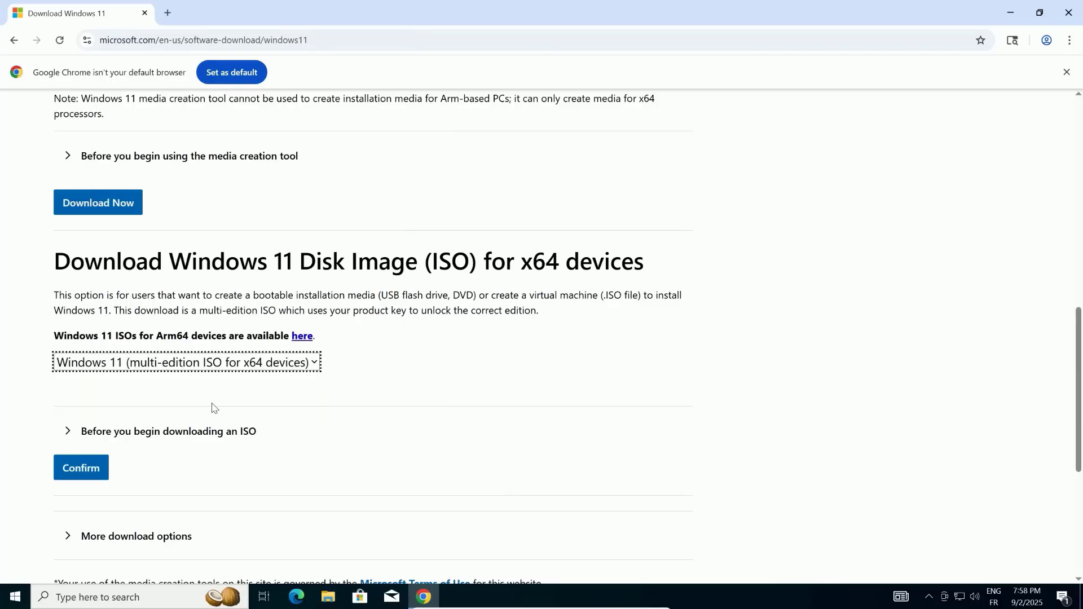
# - Confirm the multi-edition ISO and choose English (United States) as the product language
pyautogui.click(93, 467)
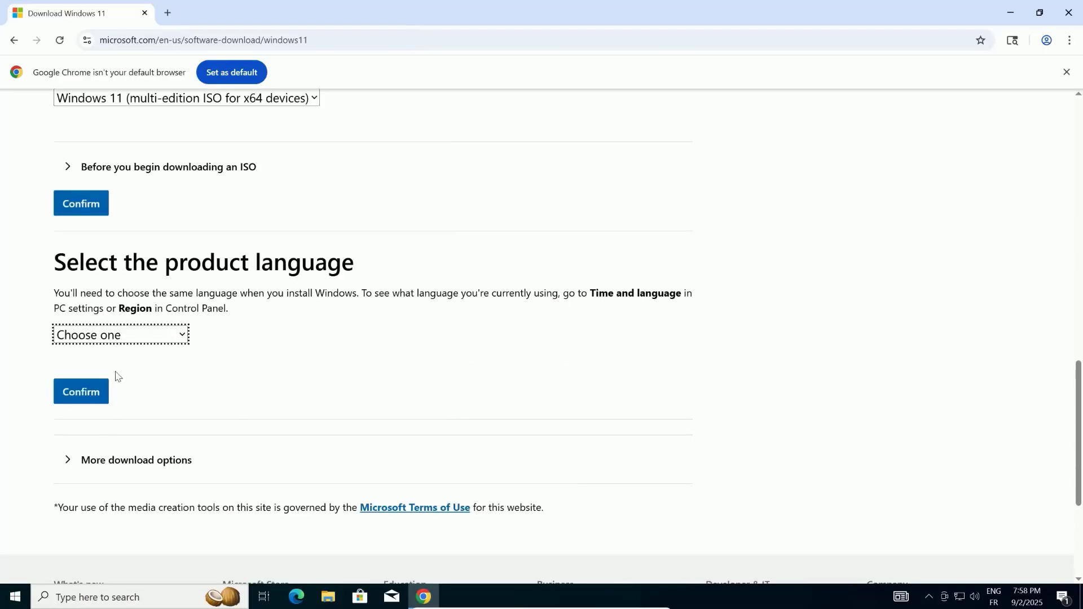
pyautogui.click(136, 345)
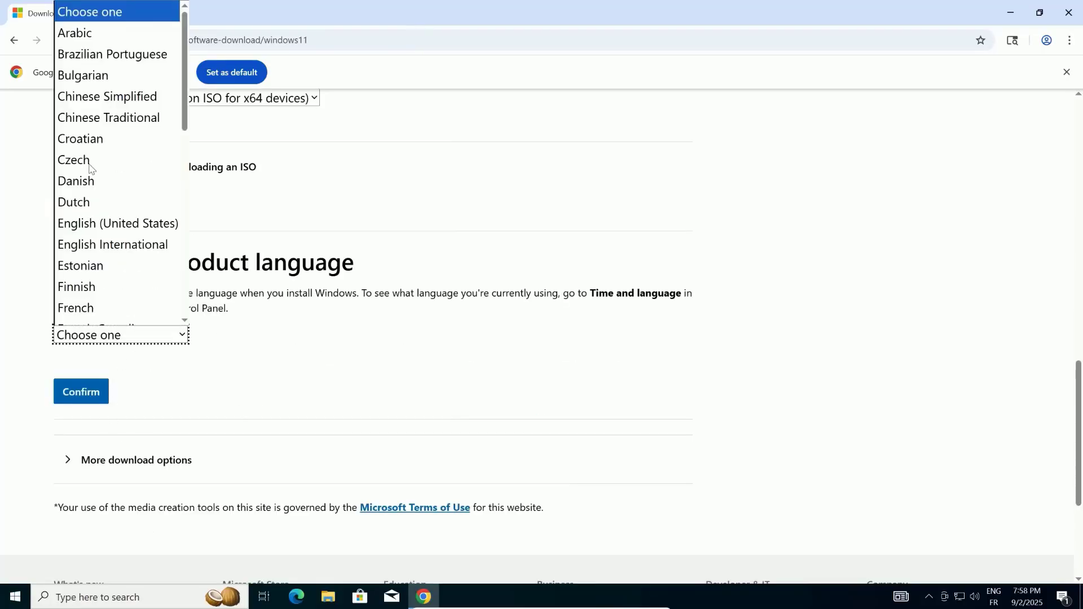
pyautogui.click(98, 225)
pyautogui.click(80, 391)
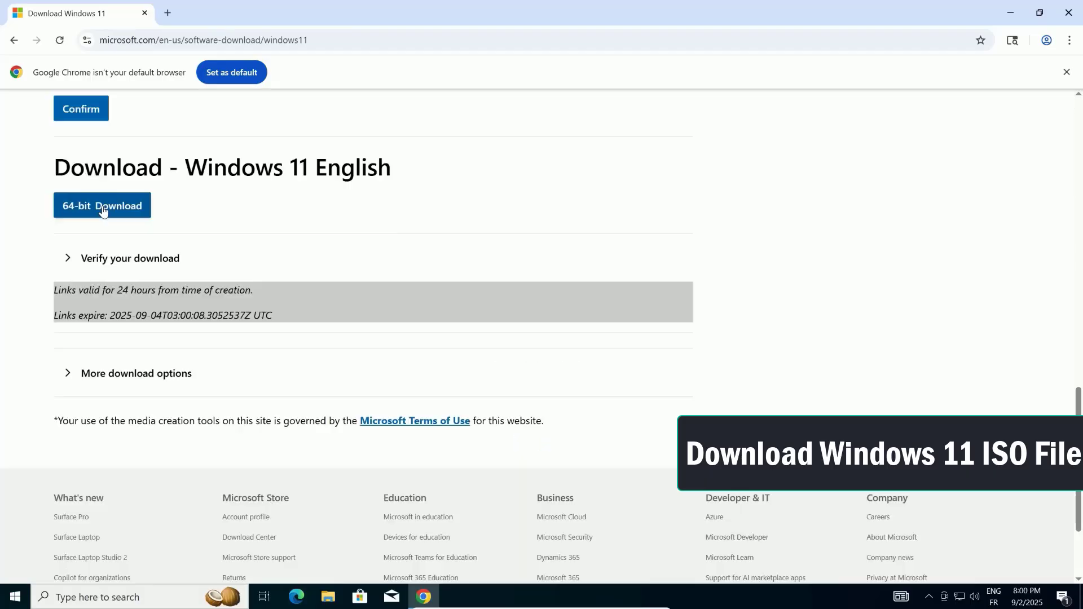
# - Start the 64-bit Download of Win11_24H2_English_x64.iso, then pause it in Chrome's downloads
pyautogui.click(102, 207)
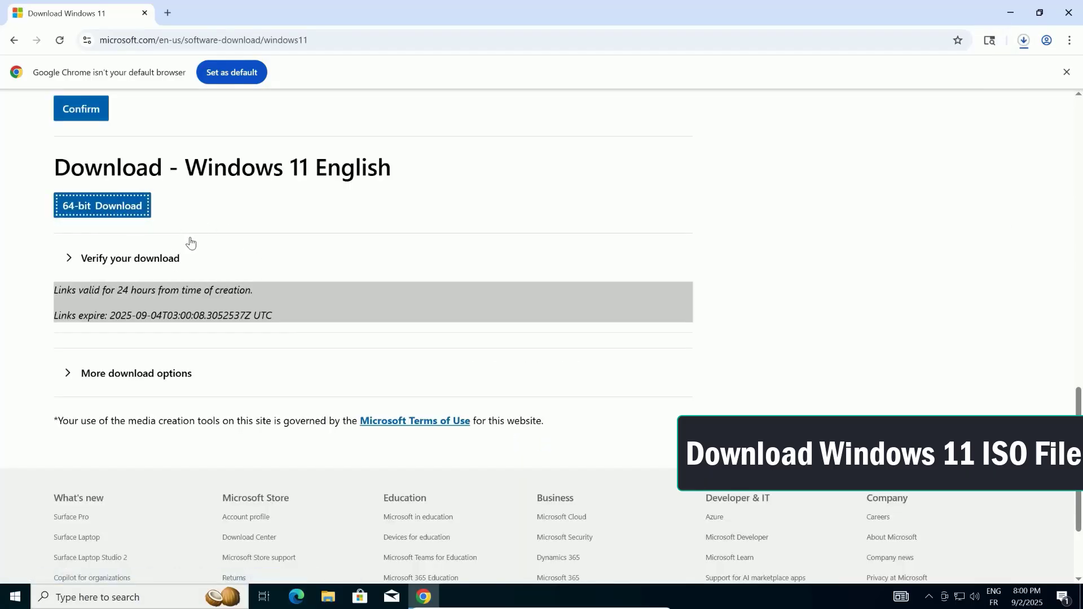
pyautogui.click(1024, 42)
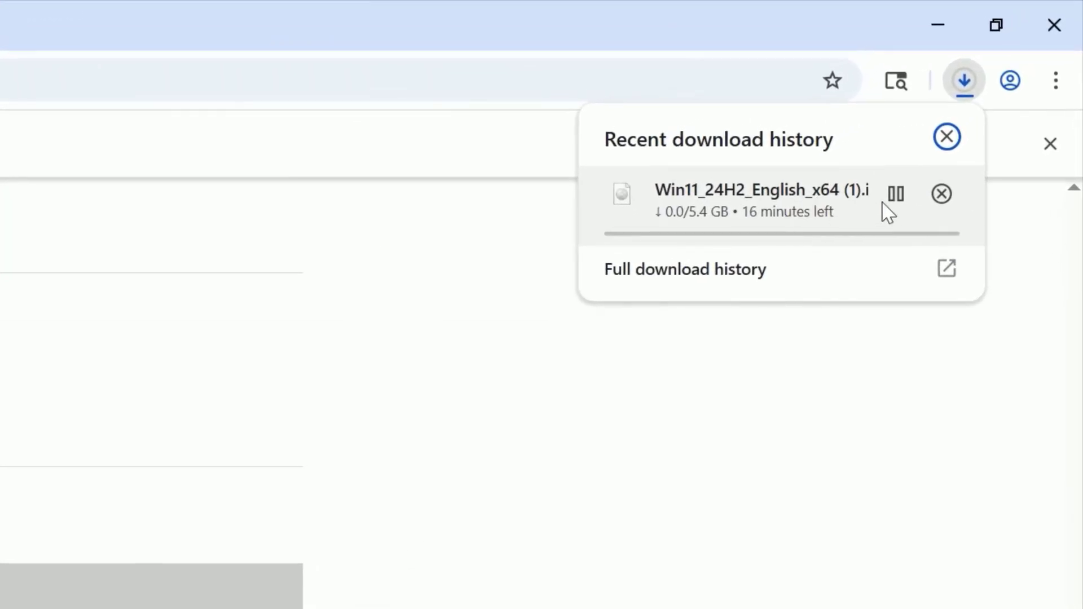
pyautogui.click(894, 197)
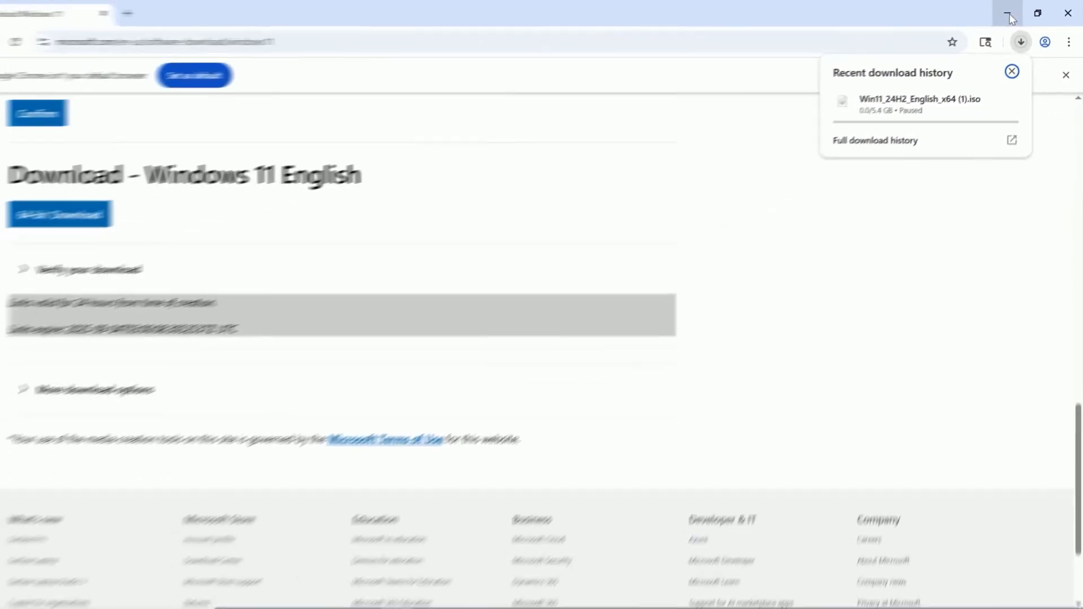
# - Minimize Chrome and open the Downloads folder in File Explorer
pyautogui.click(1008, 14)
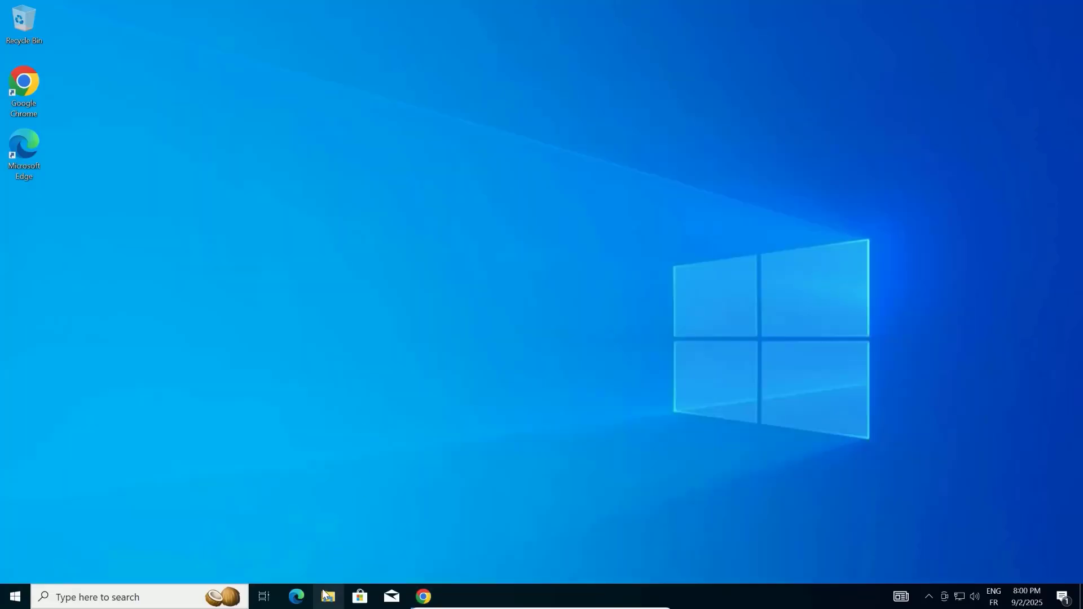
pyautogui.click(328, 596)
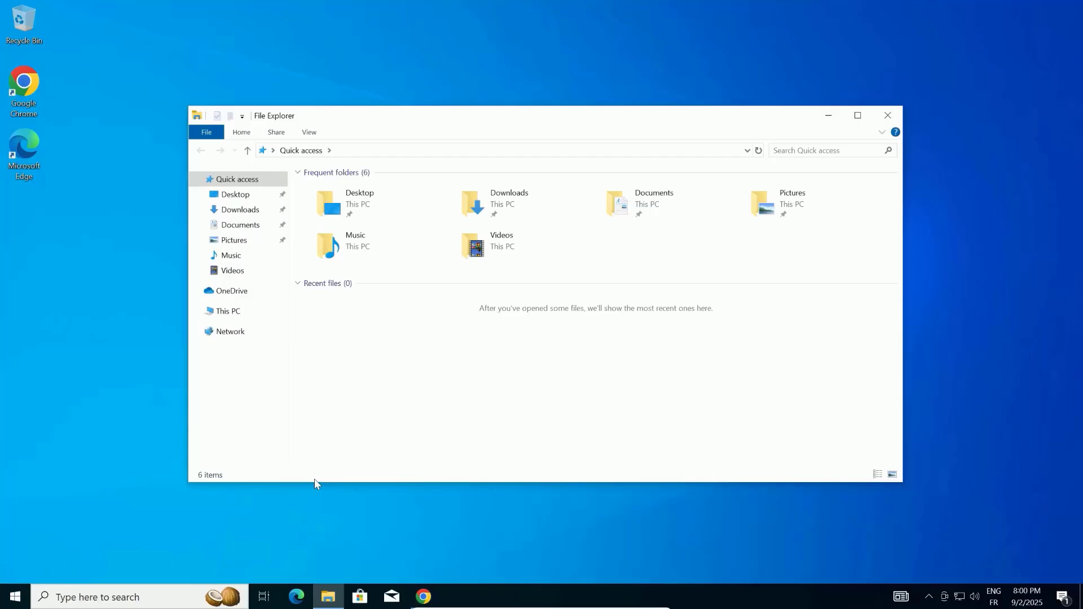
pyautogui.click(231, 212)
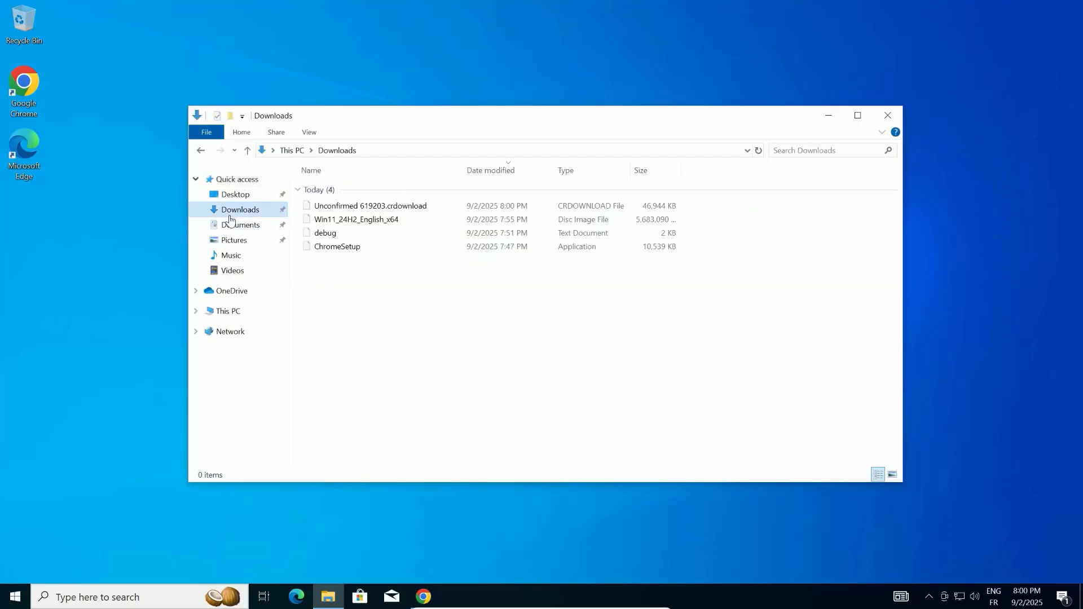
# - Mount the Win11_24H2_English_x64 ISO and locate it as DVD Drive (E:) under This PC
pyautogui.rightClick(355, 225)
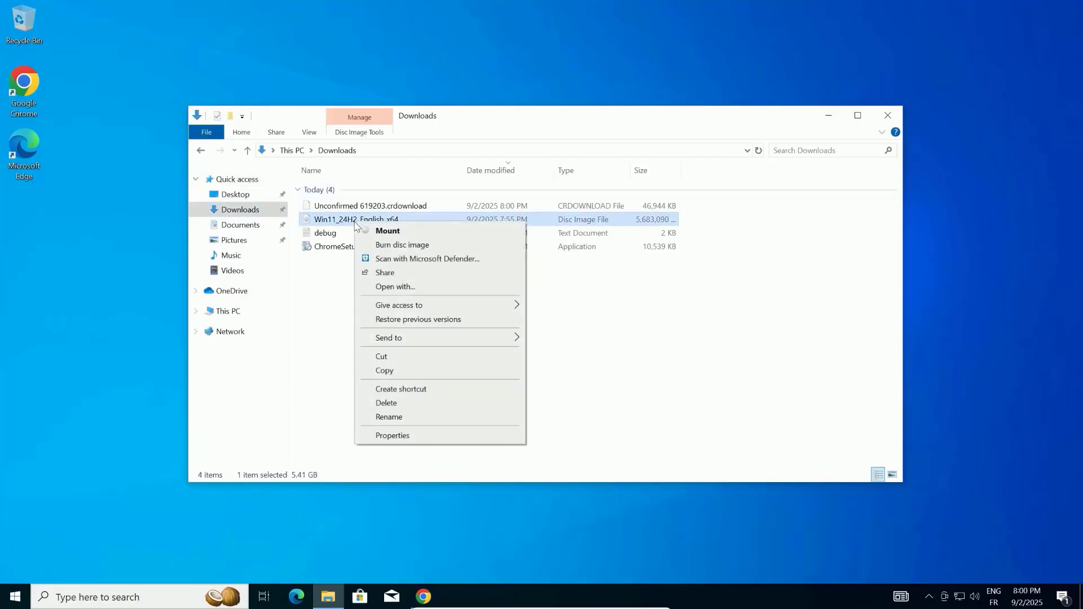
pyautogui.click(383, 231)
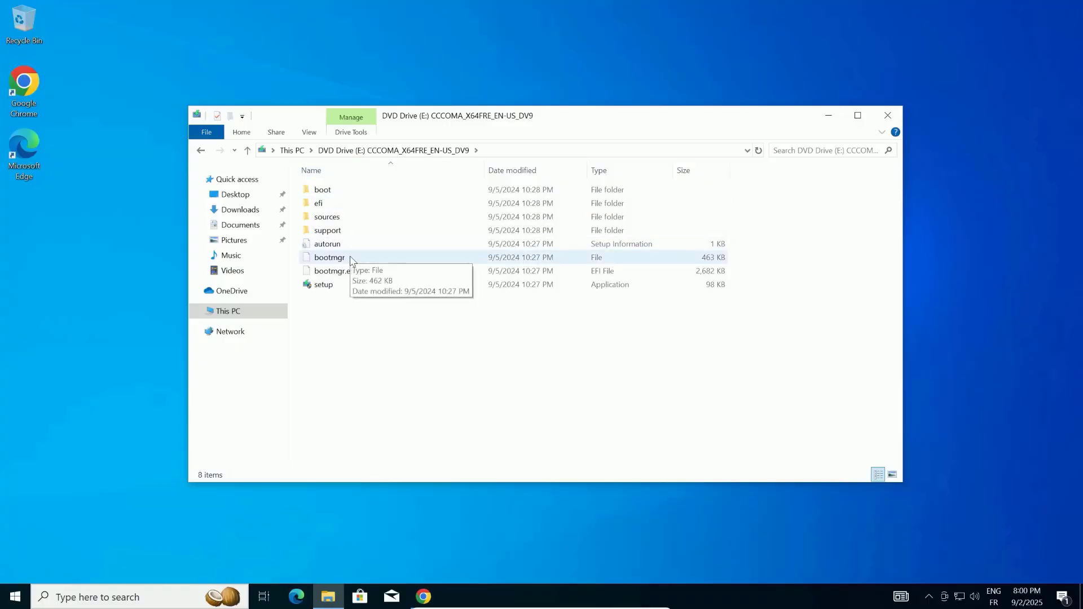
pyautogui.click(237, 312)
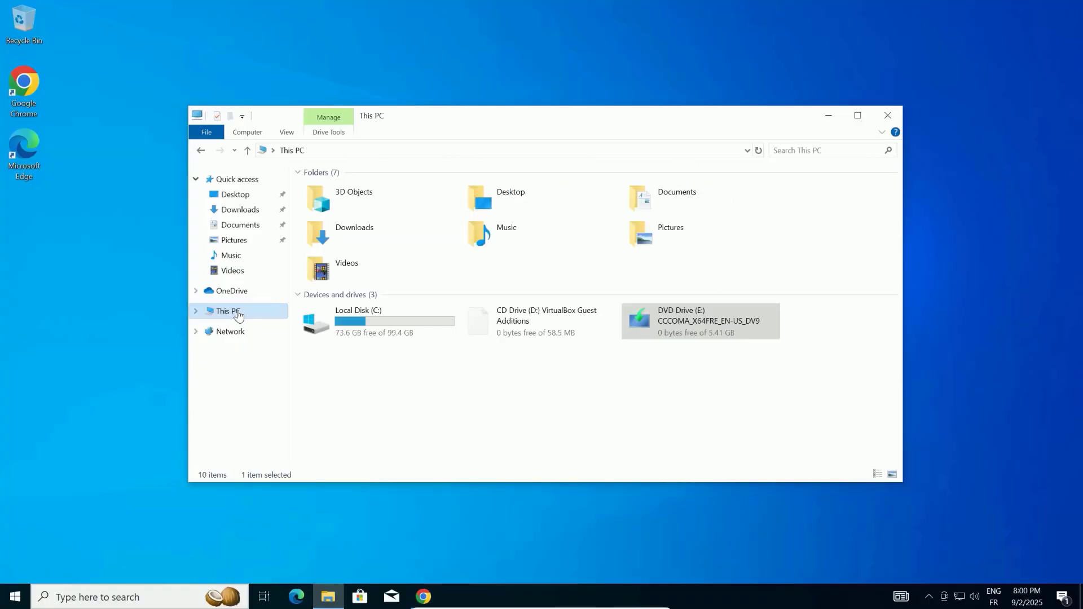
pyautogui.click(700, 316)
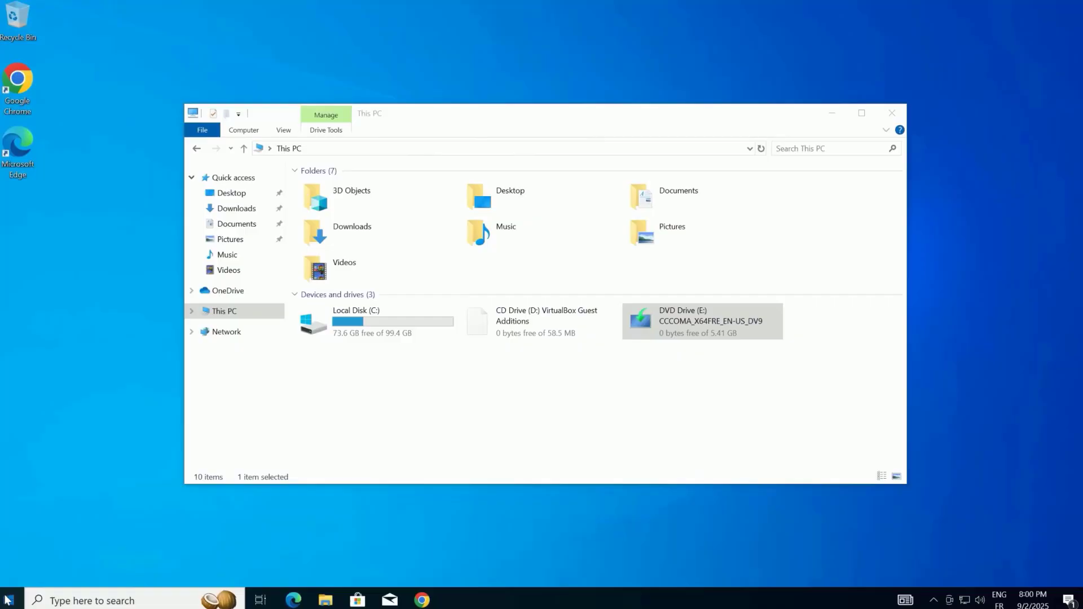
# - Launch Command Prompt as administrator from a Start search for cmd, approving UAC
pyautogui.click(4, 601)
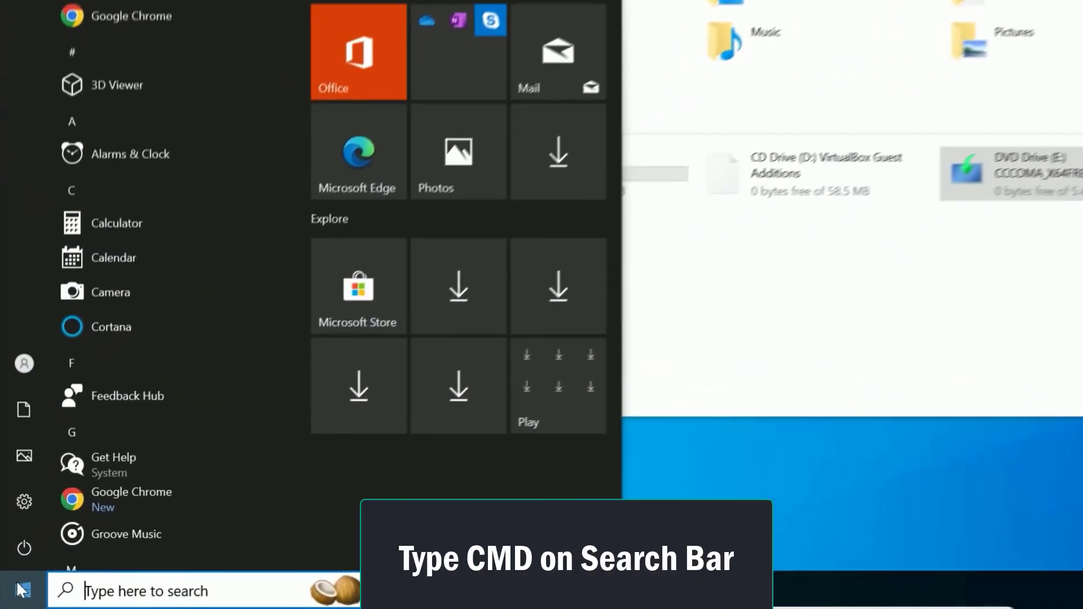
pyautogui.write('cmd')
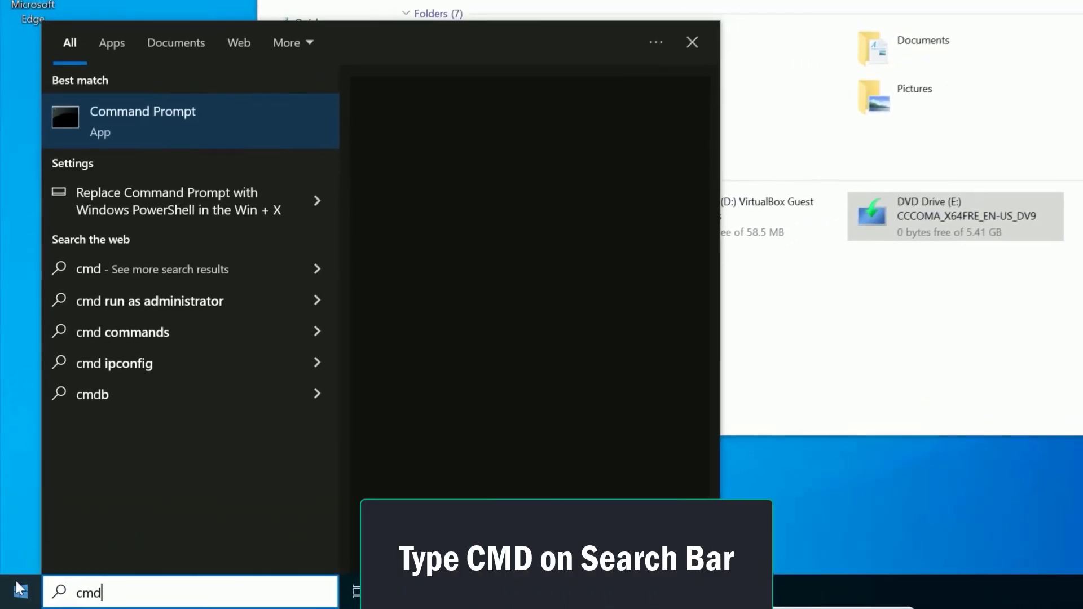
pyautogui.click(500, 243)
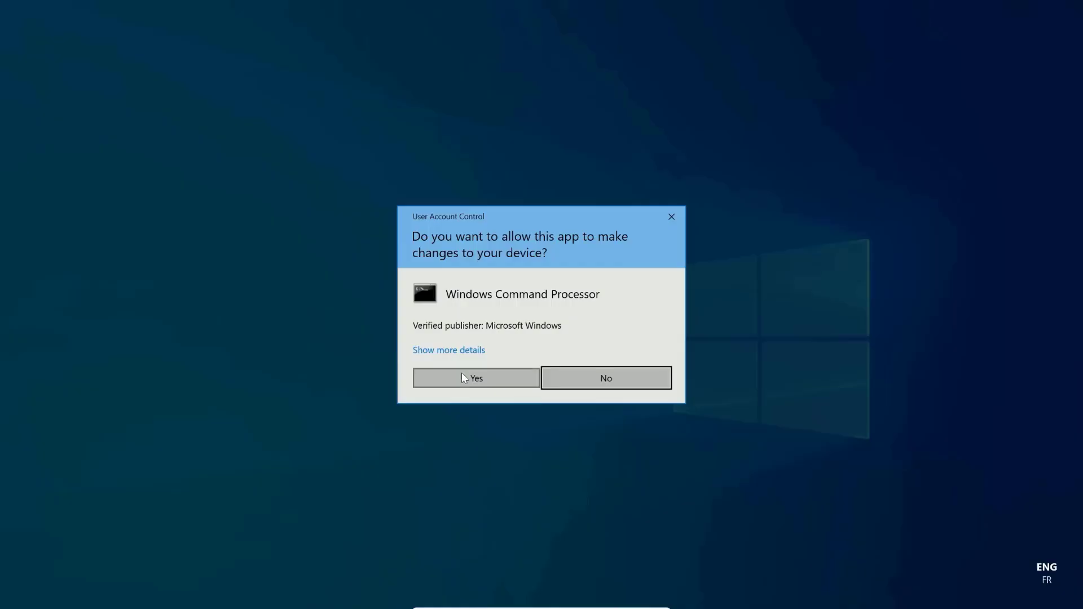
pyautogui.click(476, 377)
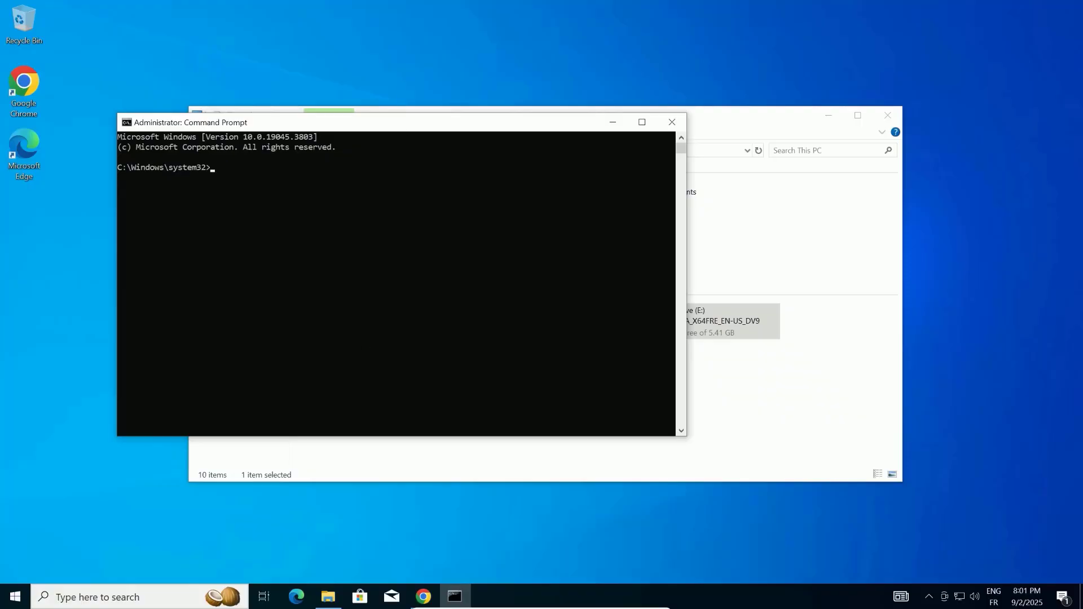
# - Switch the console to drive E: so the prompt reads E:\>
pyautogui.moveTo(403, 124); pyautogui.dragTo(346, 121)
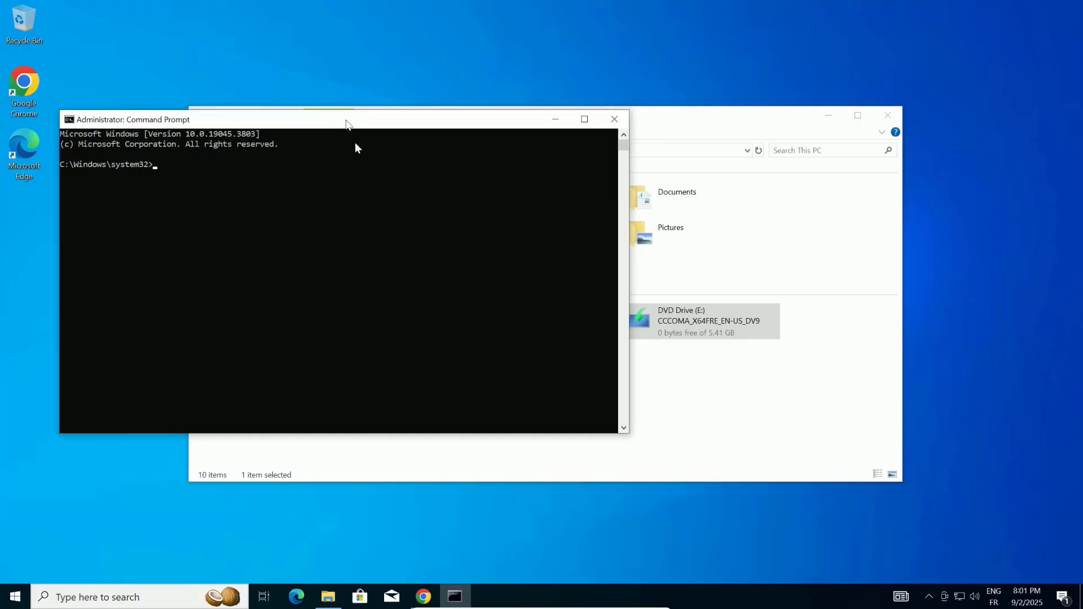
pyautogui.click(210, 184)
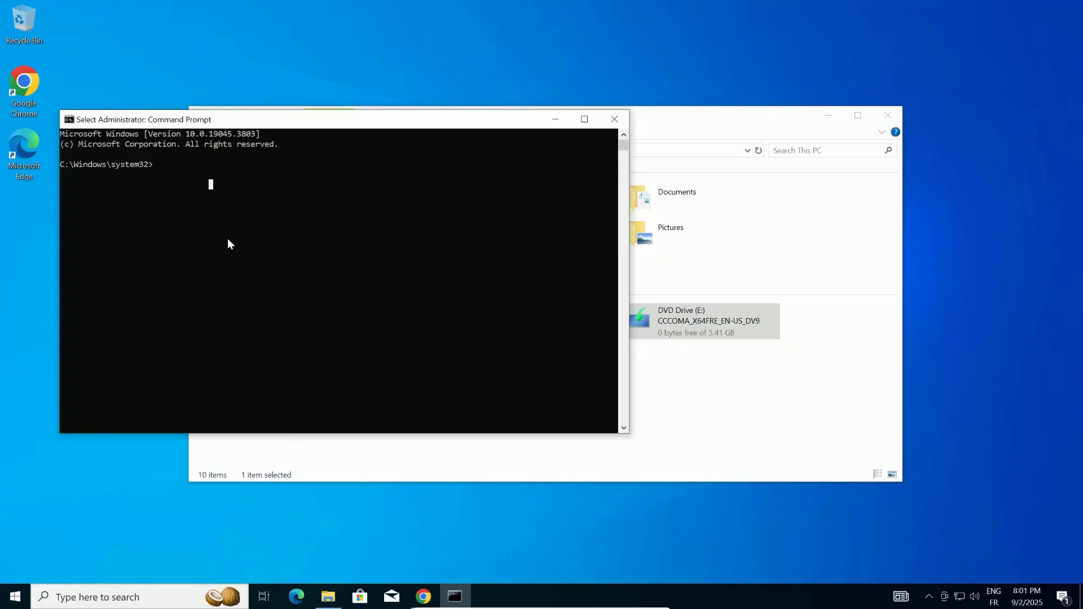
pyautogui.write('e:')
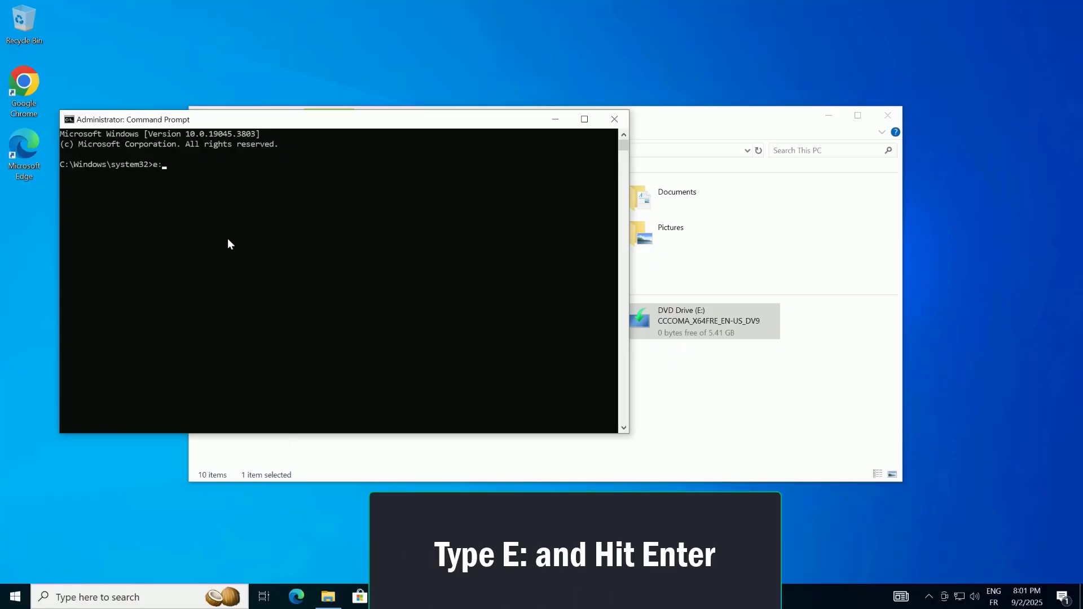
pyautogui.press('Return')
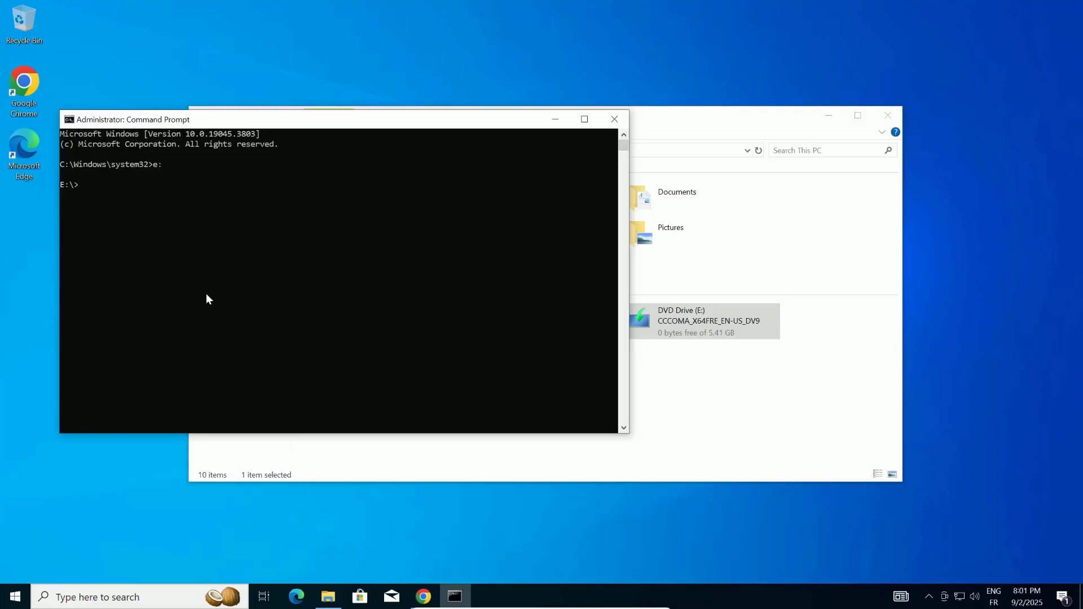
# - Run 'setup.exe /Product Server /compat IgnoreWarning /MigrateDrivers All' at the E:\> prompt
pyautogui.write('setup.e')
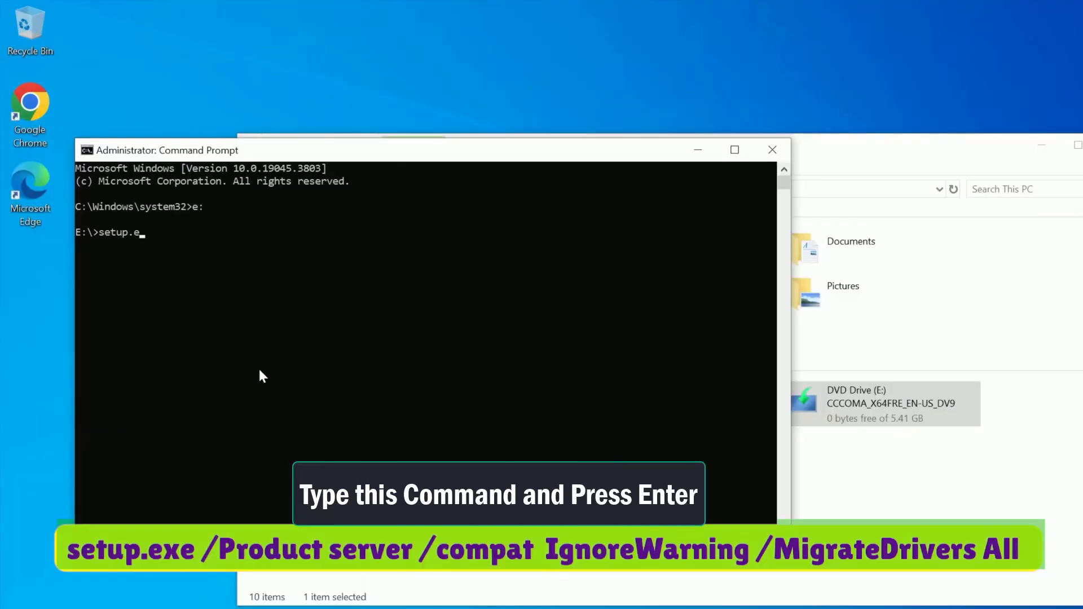
pyautogui.write('xe /Product Server ')
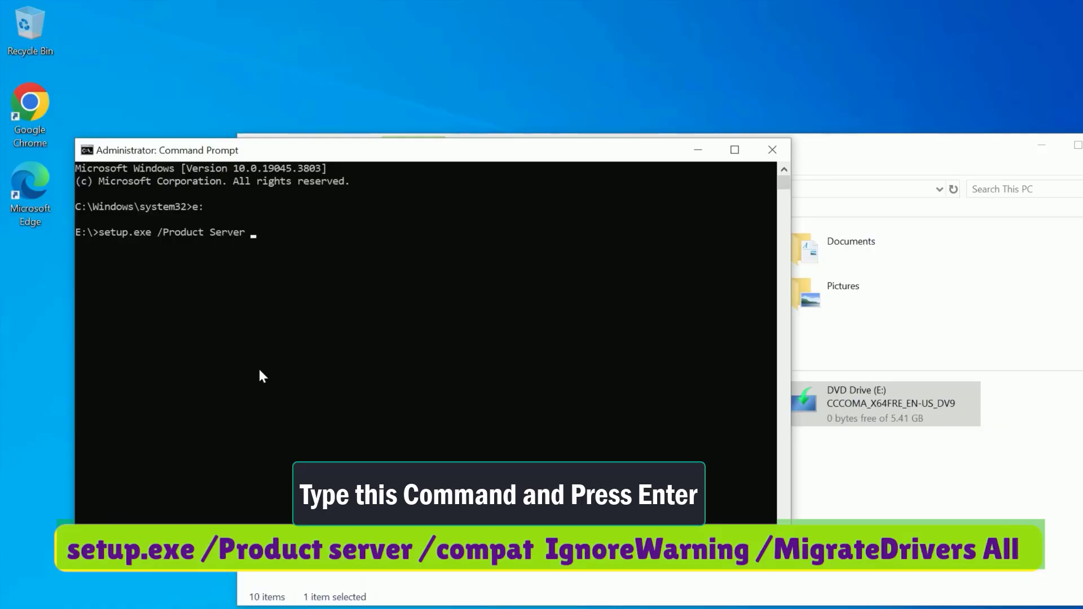
pyautogui.write('/compat IgnoreWarning')
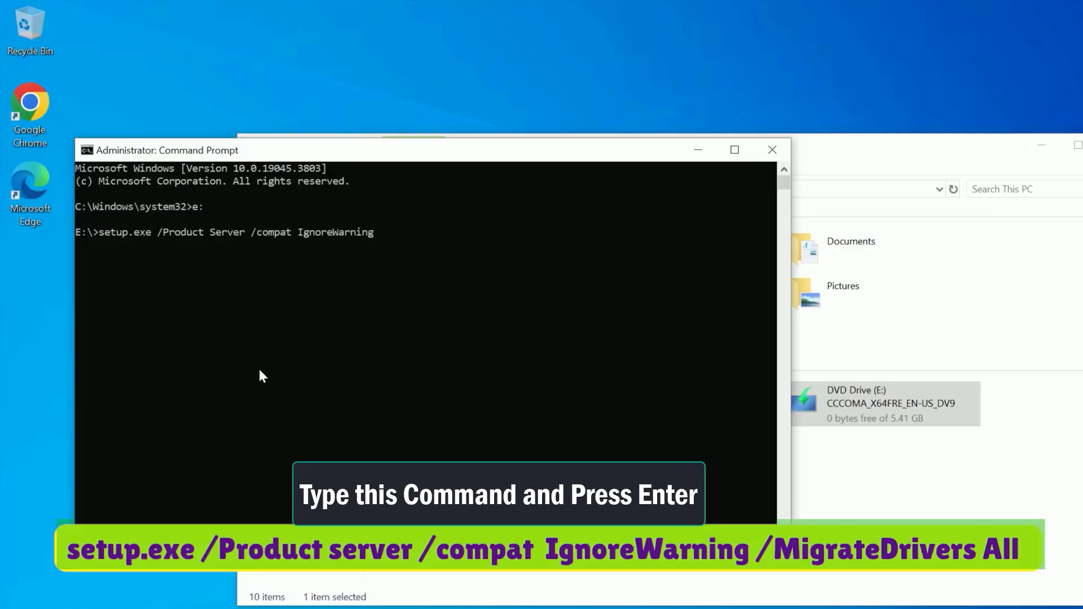
pyautogui.write(' /MigrateDrive')
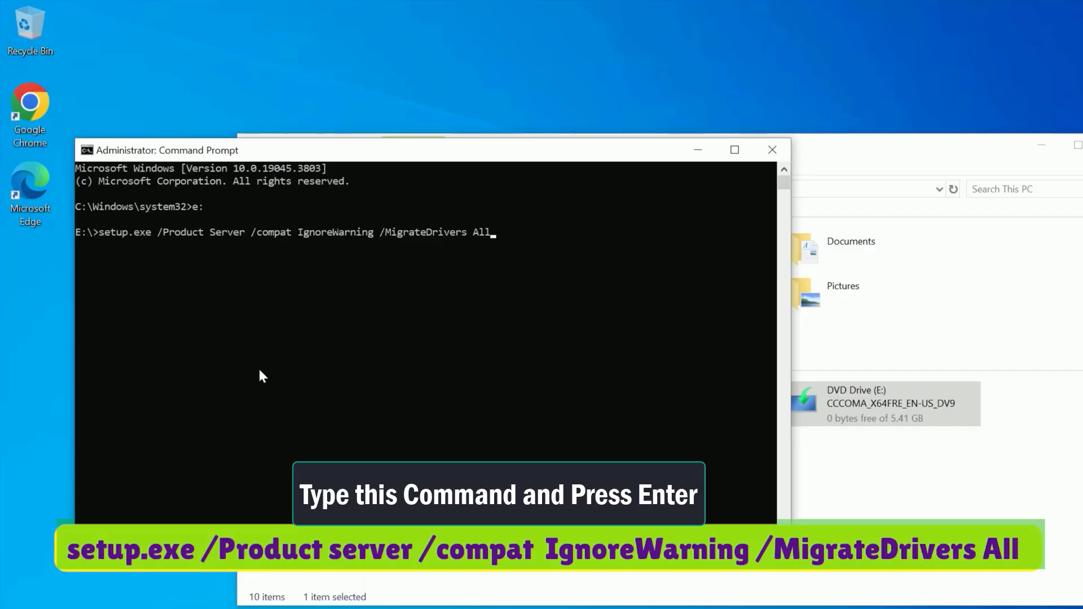
pyautogui.write('rs All')
pyautogui.press('Return')
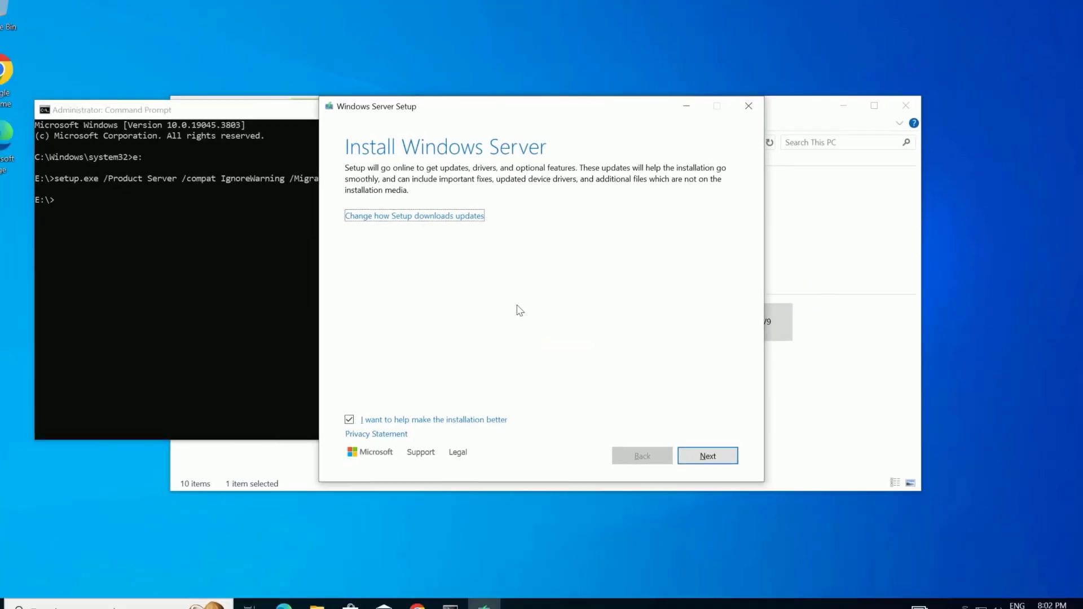
# - Accept the license terms, keep files, settings and apps, and start installing Windows 11 Pro
pyautogui.press('Return')
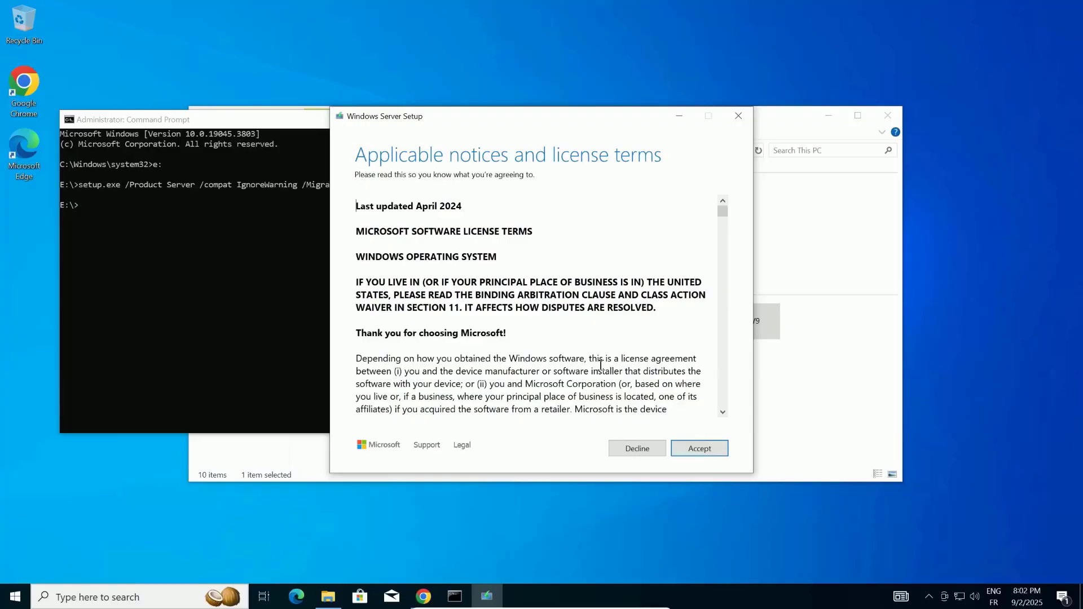
pyautogui.click(702, 454)
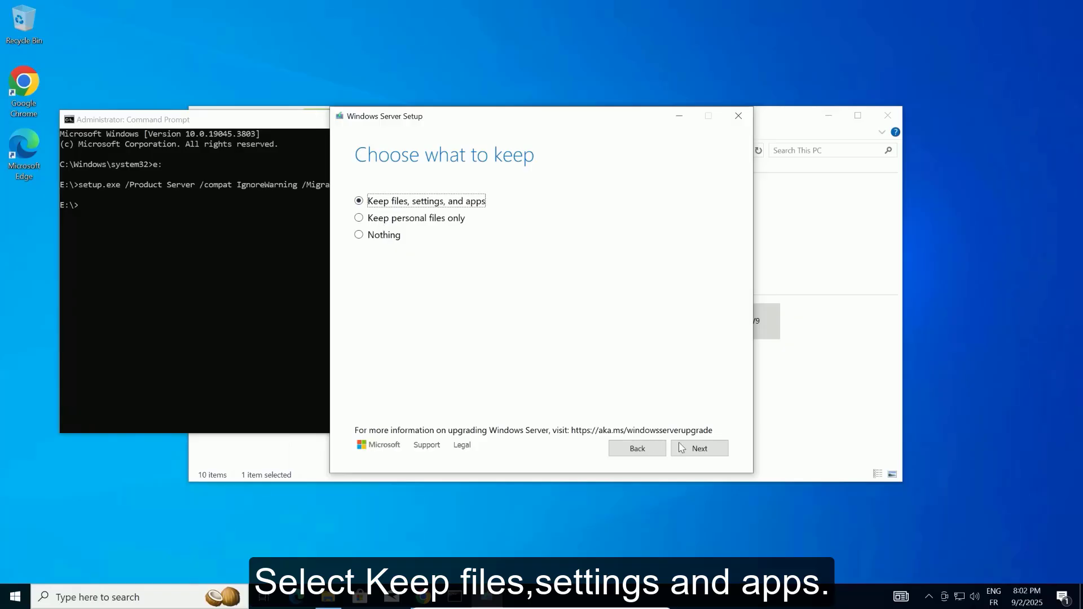
pyautogui.click(697, 449)
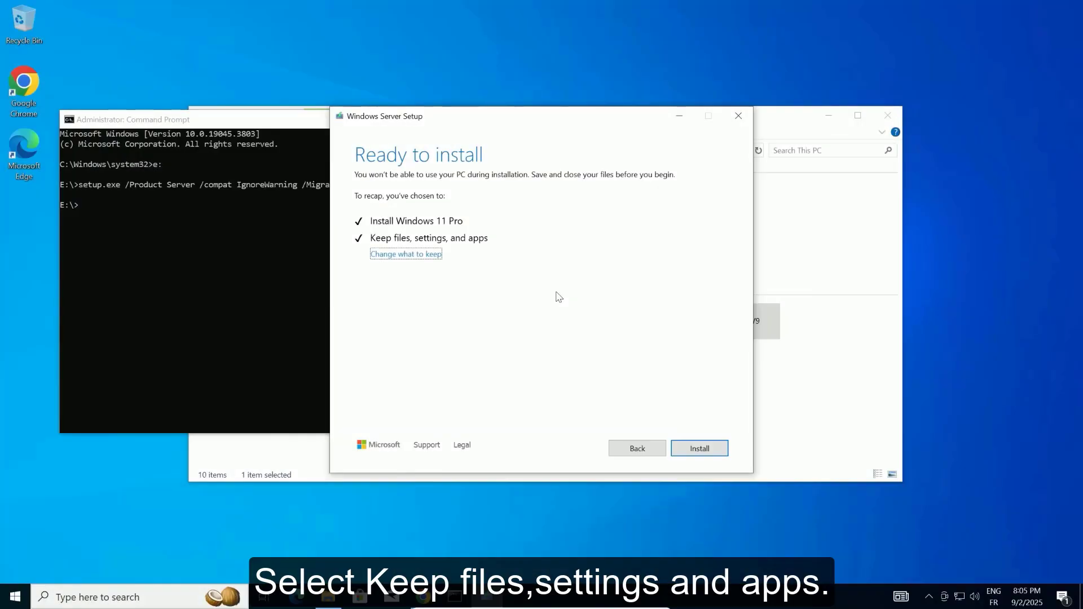
pyautogui.click(698, 448)
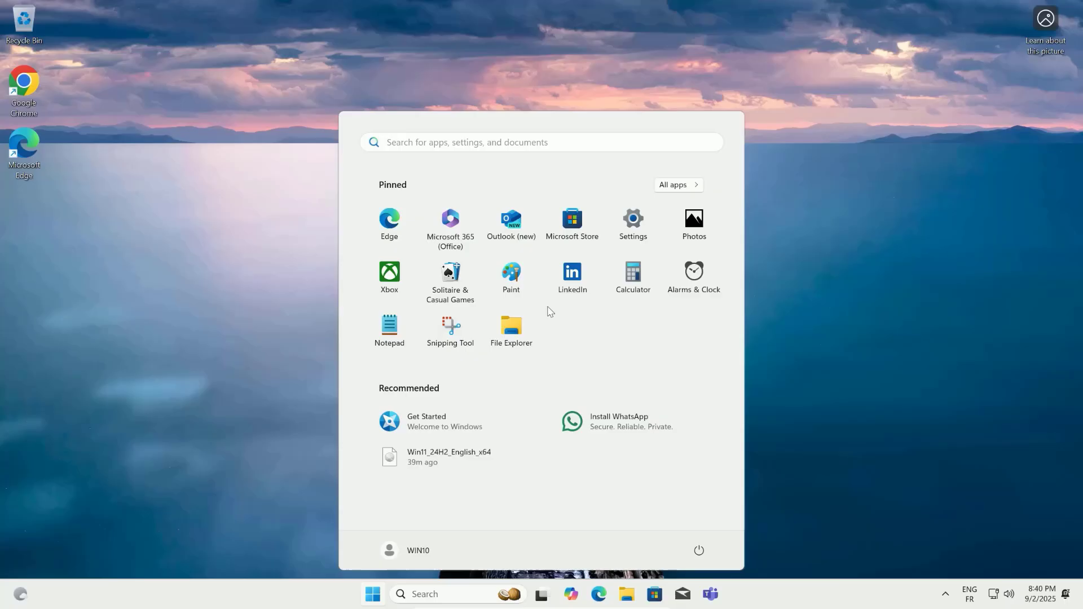
# - Open Settings > System > About and scroll to Windows specifications showing Windows 11 Pro 24H2
pyautogui.click(637, 232)
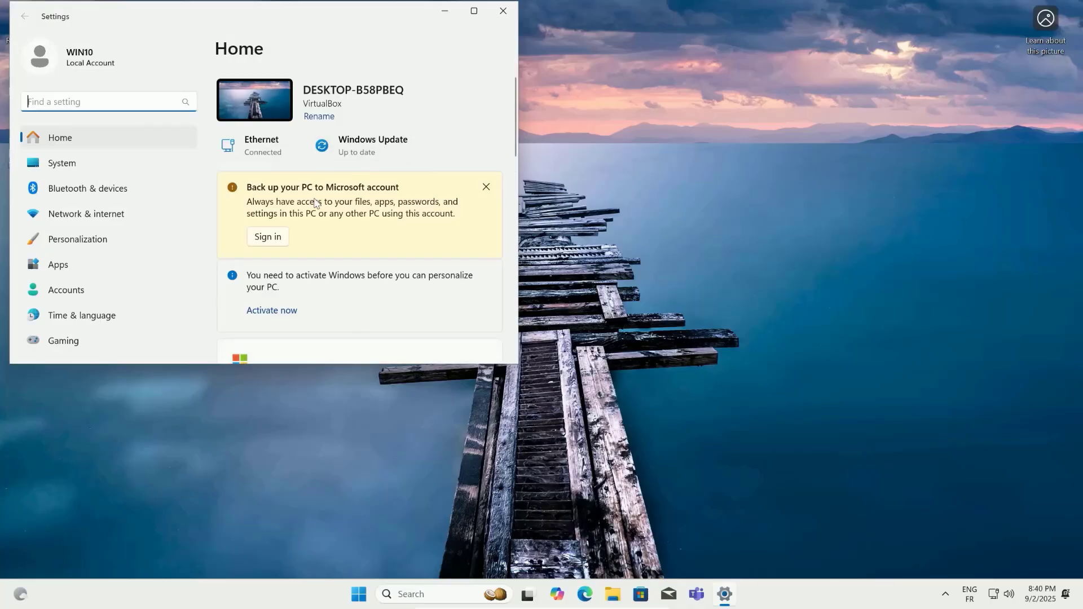
pyautogui.click(62, 163)
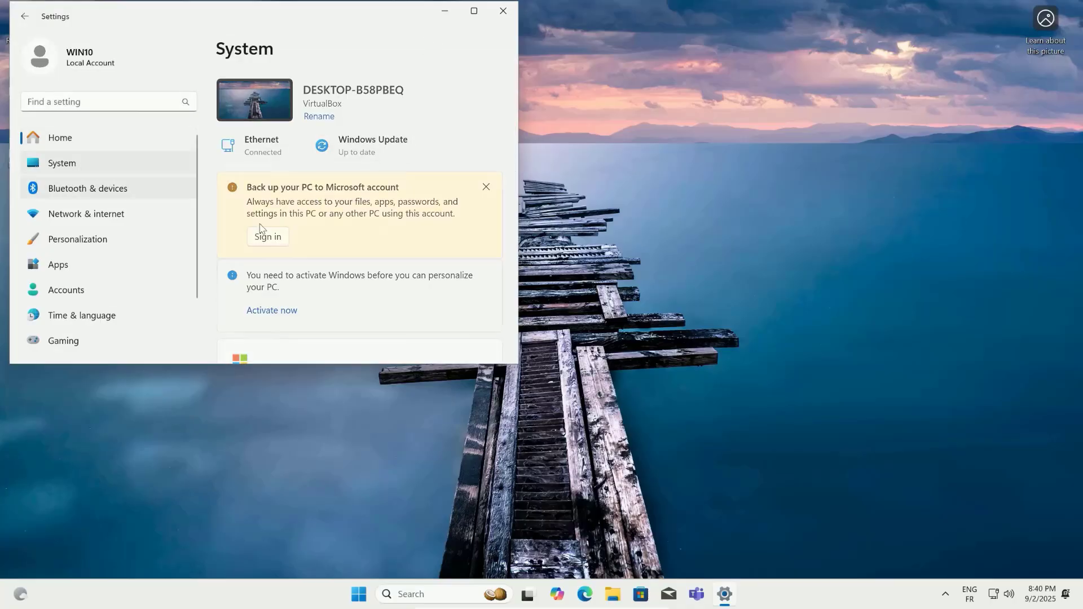
pyautogui.scroll(-5, 370, 210)
pyautogui.scroll(-8, 373, 225)
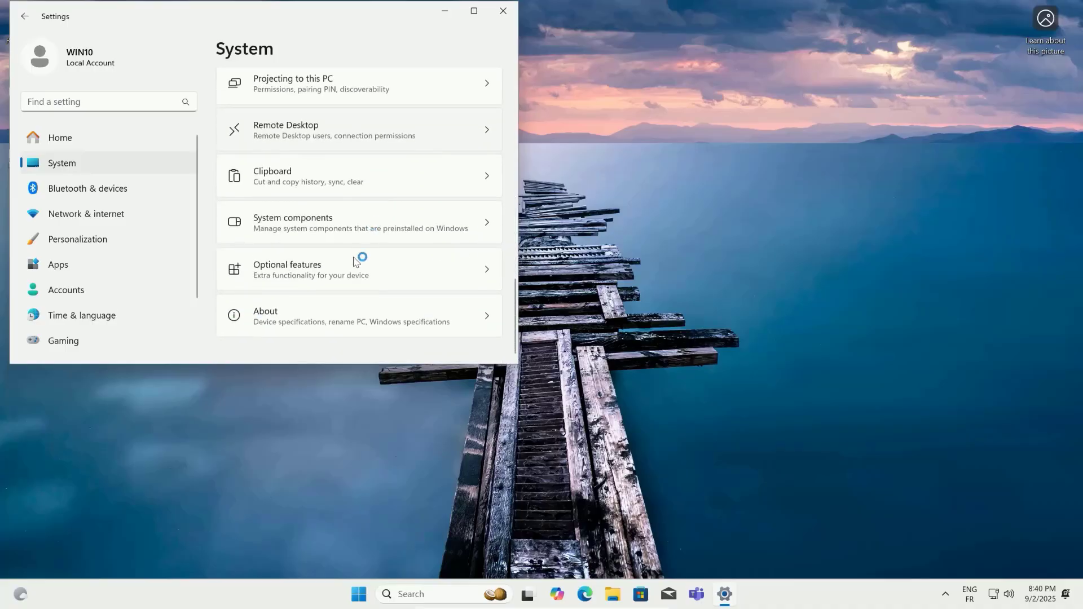
pyautogui.click(326, 322)
pyautogui.scroll(-3, 332, 294)
pyautogui.scroll(-4, 333, 293)
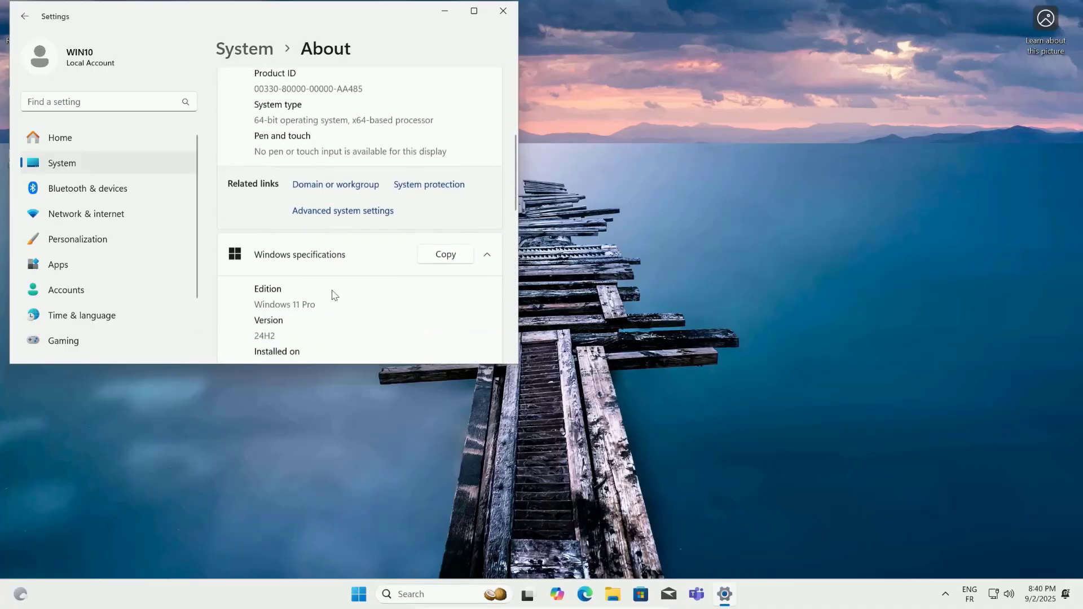